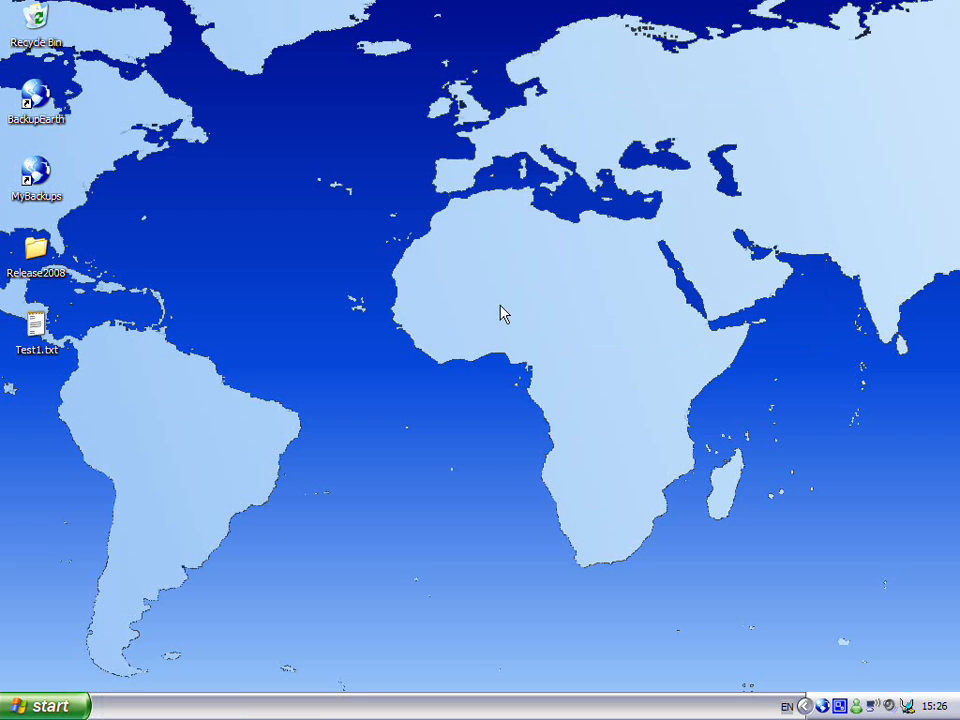
Open Backup Explorer from the Backup Earth tray program
{"action": "left_click", "coordinate": [38, 328]}
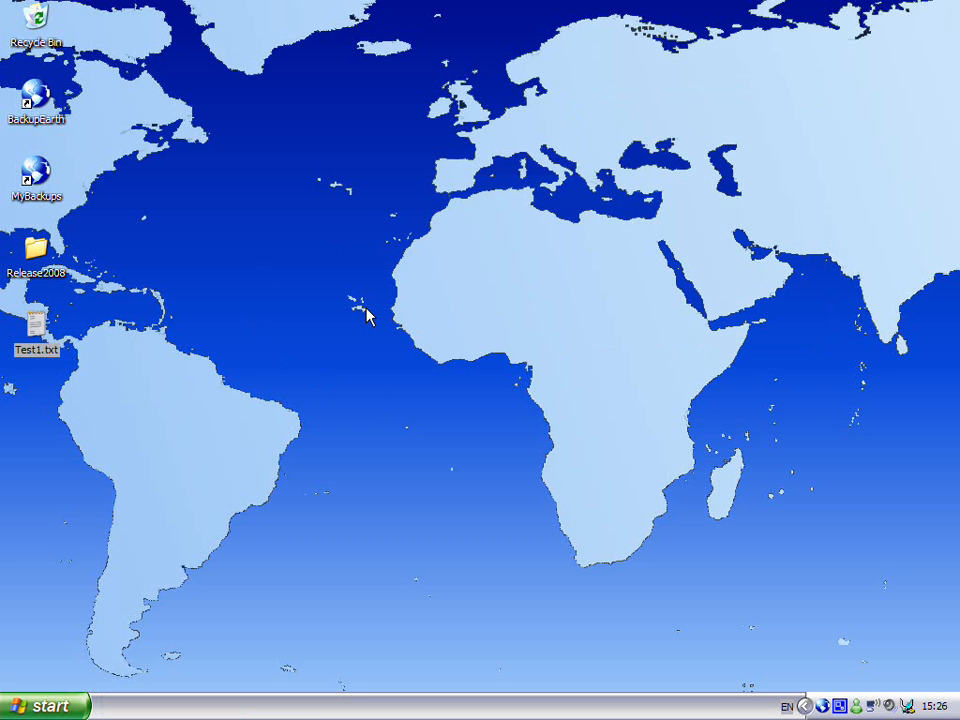
{"action": "right_click", "coordinate": [822, 704]}
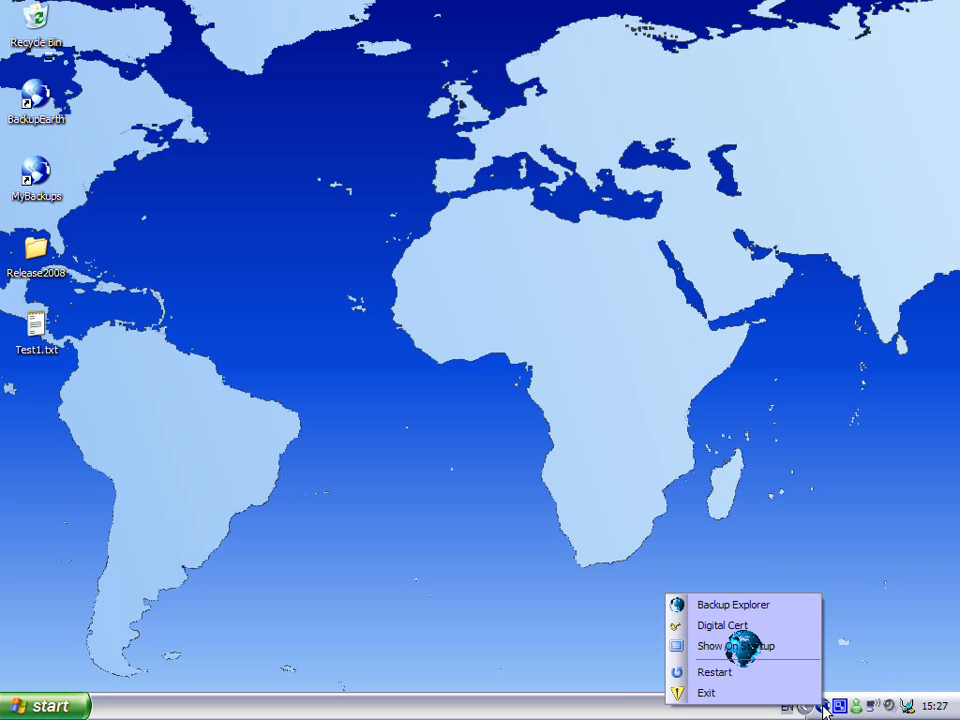
{"action": "left_click", "coordinate": [763, 608]}
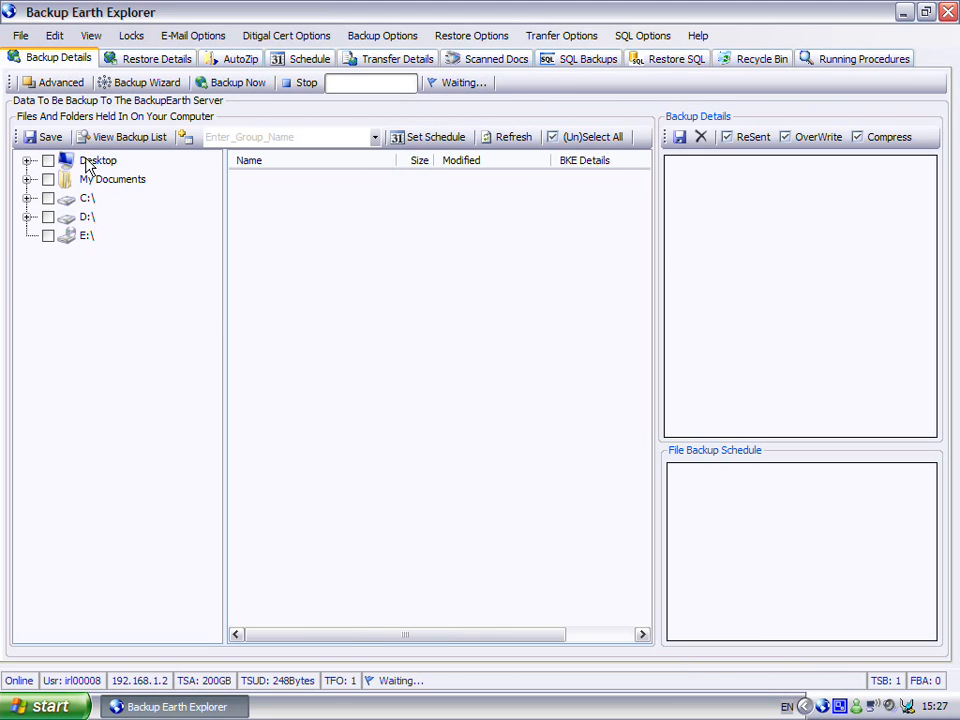
Enter MyFirstBackup as the backup group name
{"action": "left_click", "coordinate": [302, 137]}
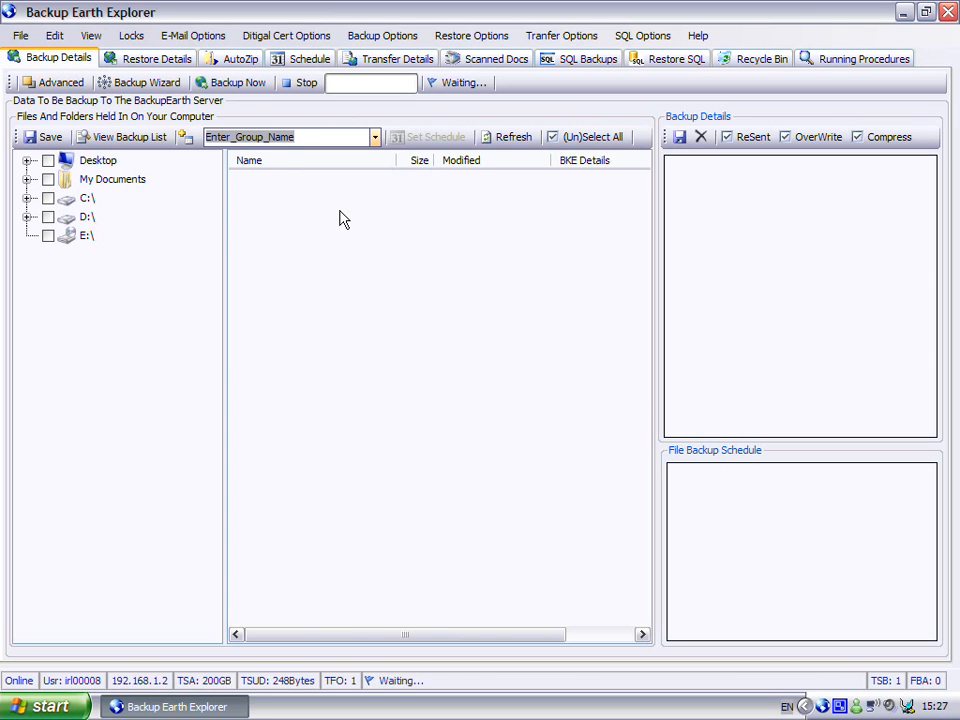
{"action": "type", "text": "MyFirstBackup"}
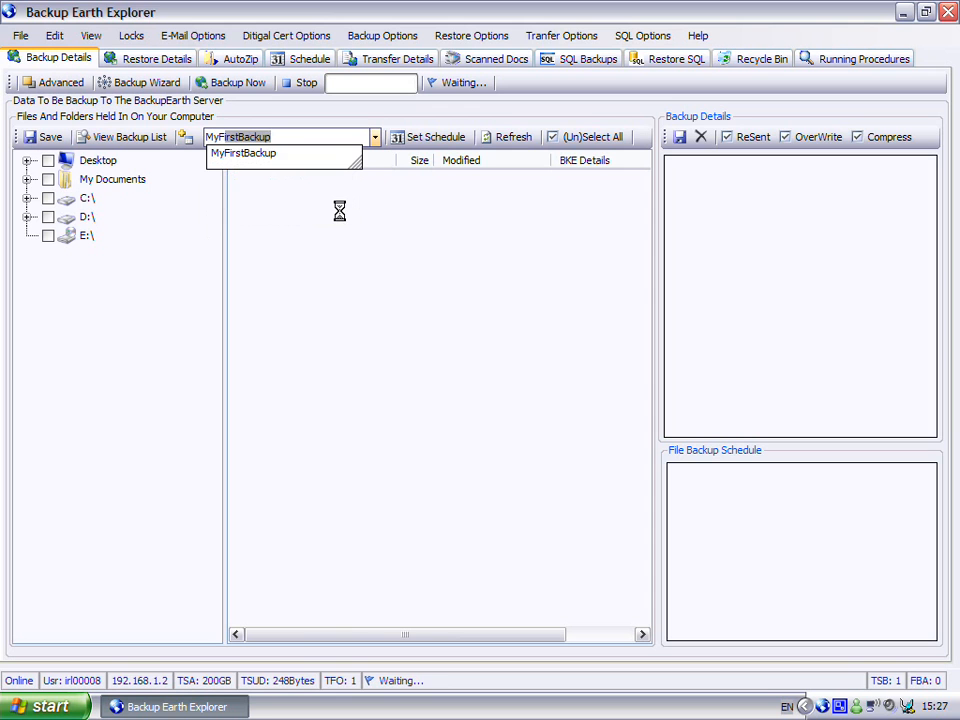
{"action": "key", "text": "Return"}
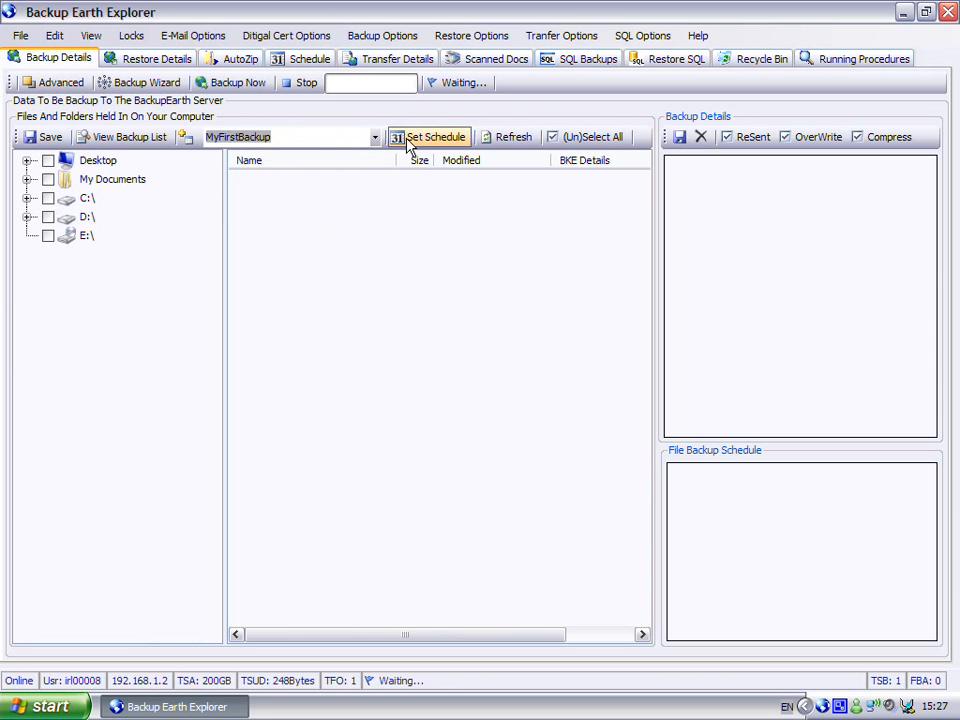
Open the schedule settings for MyFirstBackup, enable a custom backup time and set it to 05:03:03
{"action": "left_click", "coordinate": [408, 146]}
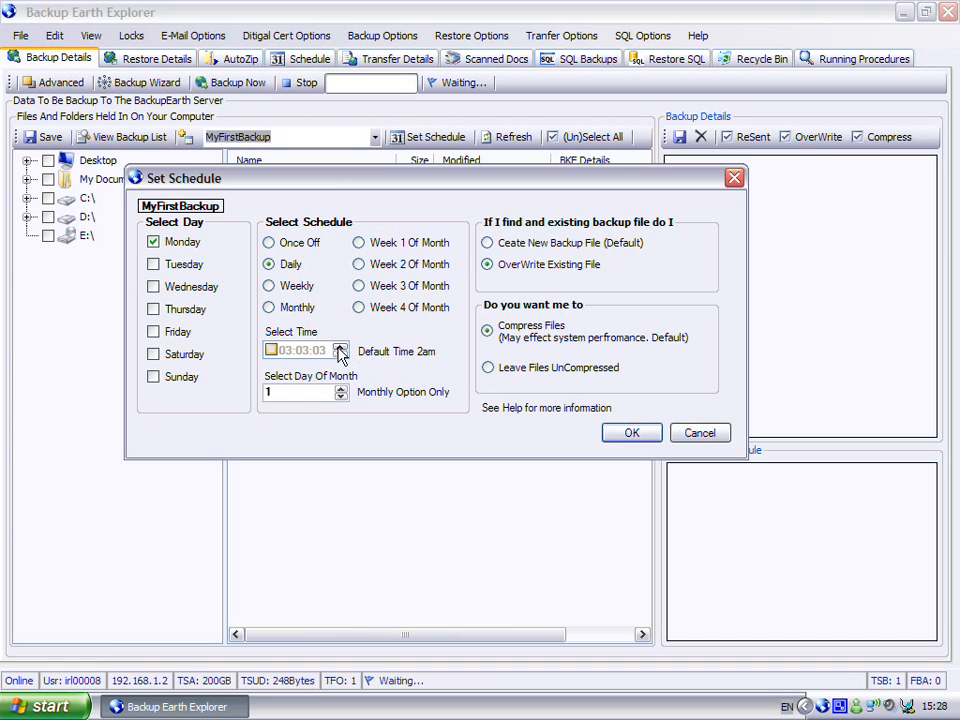
{"action": "left_click", "coordinate": [271, 351]}
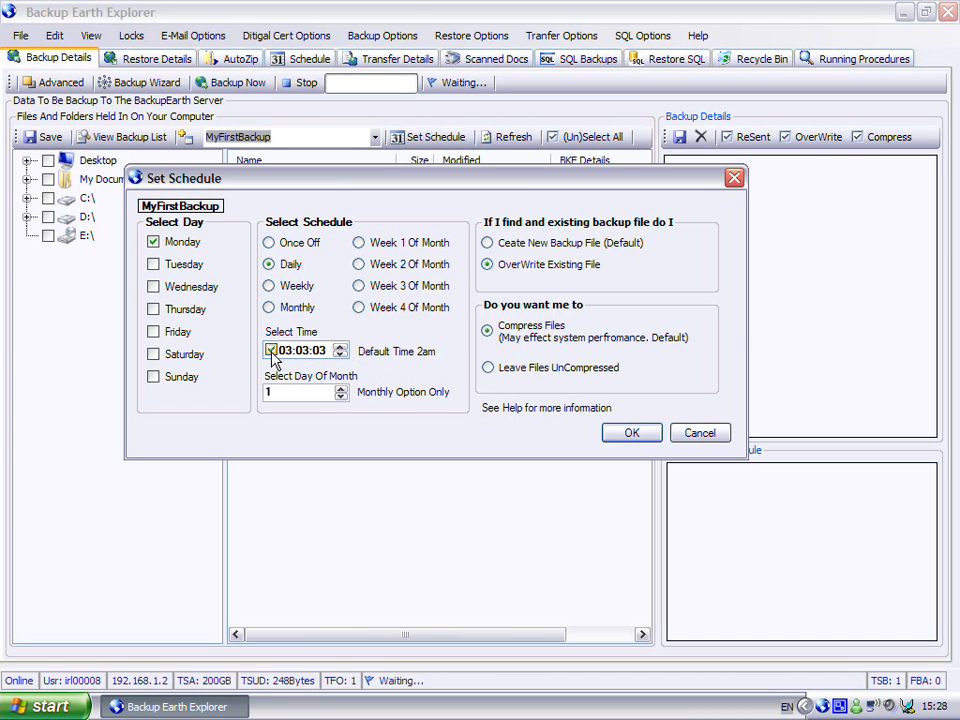
{"action": "left_click", "coordinate": [340, 347]}
{"action": "left_click", "coordinate": [340, 347]}
Set the schedule to create a new backup file when one exists, with files compressed, and accept the settings
{"action": "left_click", "coordinate": [488, 243]}
{"action": "left_click", "coordinate": [487, 264]}
{"action": "left_click", "coordinate": [488, 367]}
{"action": "left_click", "coordinate": [487, 331]}
{"action": "left_click", "coordinate": [490, 245]}
{"action": "left_click", "coordinate": [628, 436]}
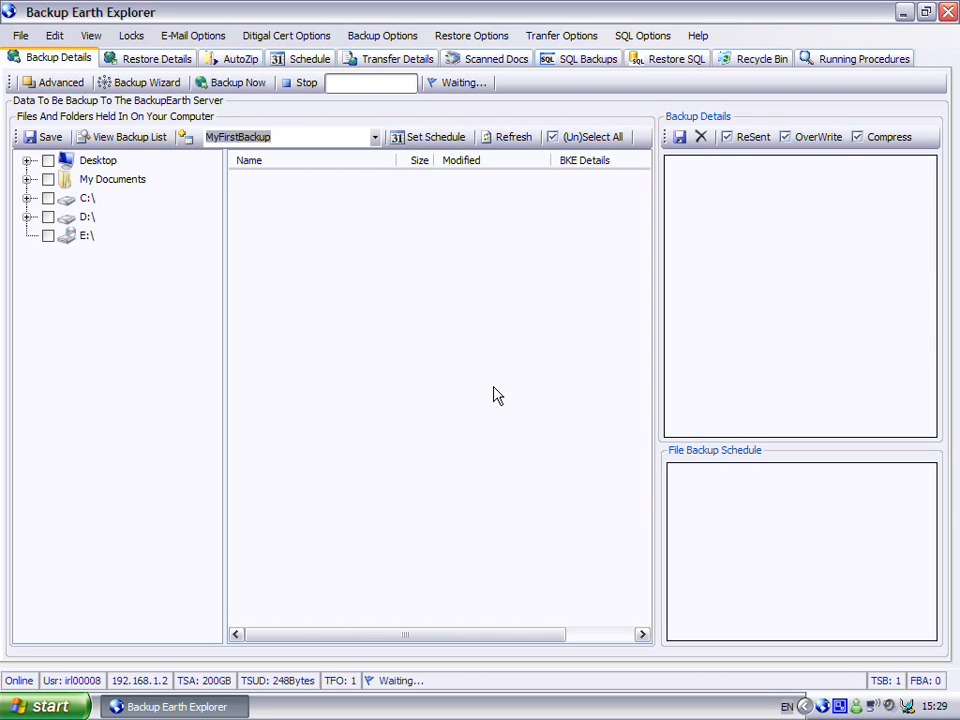
Mark Test1.txt on the Desktop for backup and save it to the MyFirstBackup group
{"action": "left_click", "coordinate": [93, 163]}
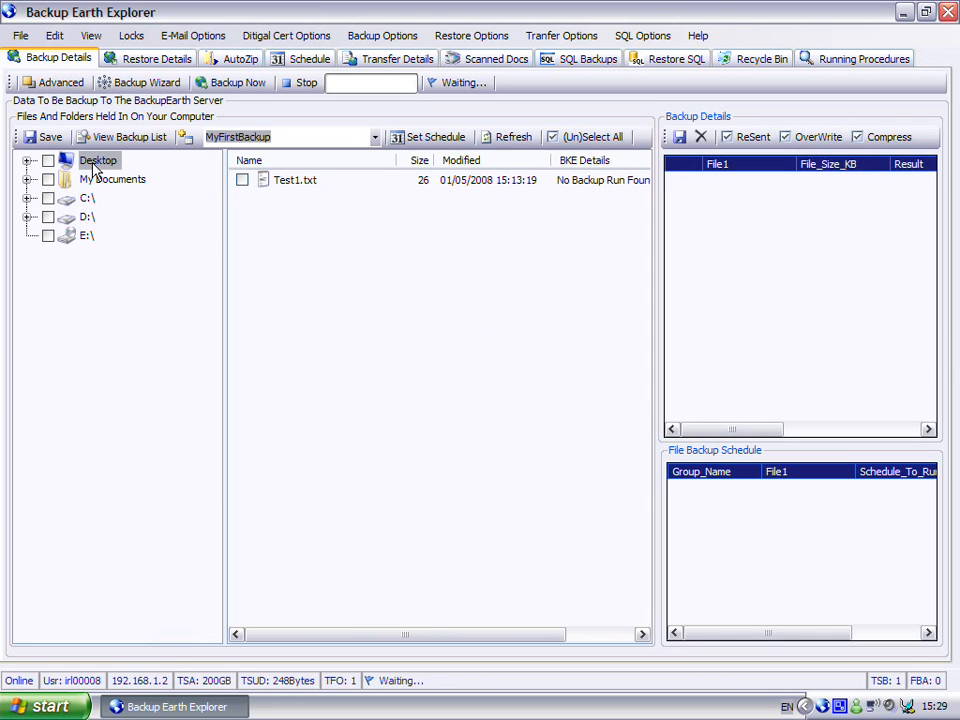
{"action": "left_click", "coordinate": [290, 182]}
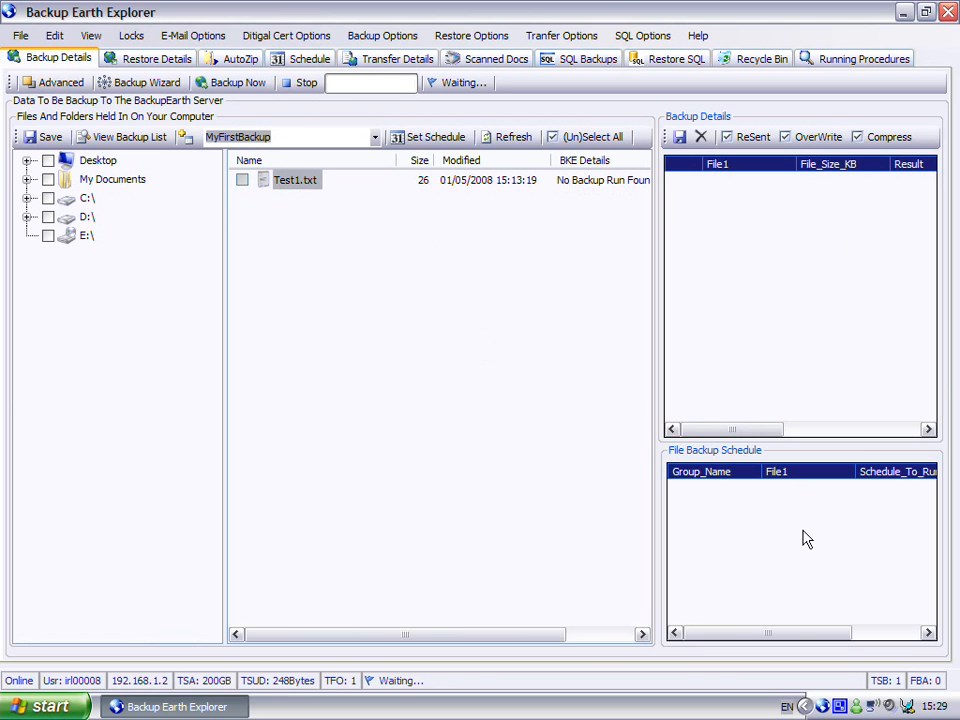
{"action": "left_click", "coordinate": [242, 184]}
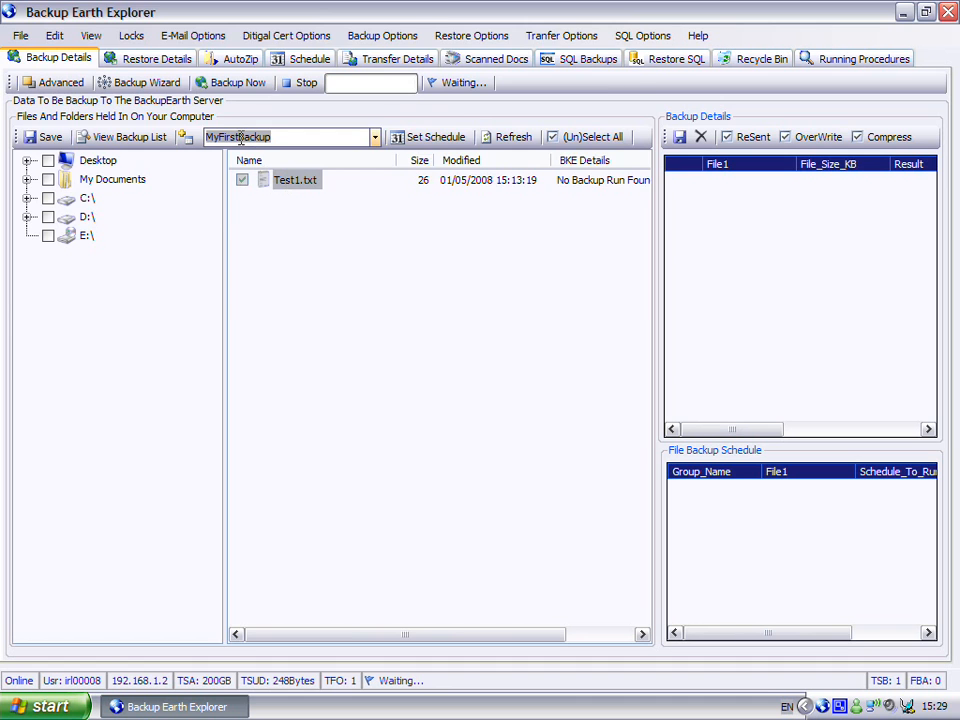
{"action": "left_click", "coordinate": [428, 138]}
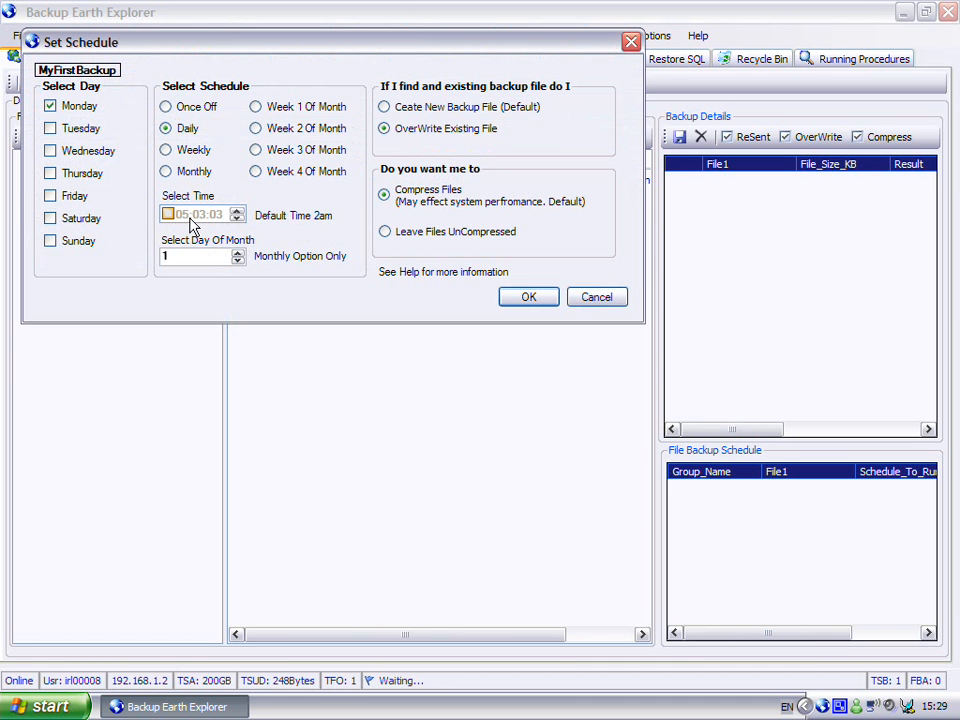
{"action": "left_click", "coordinate": [597, 300]}
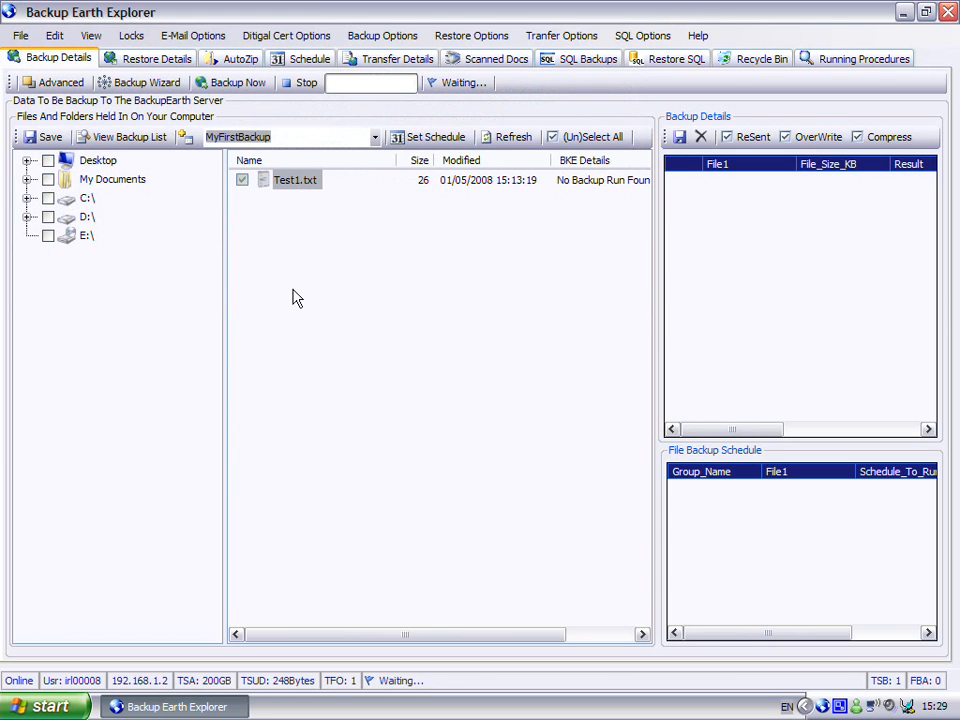
{"action": "left_click", "coordinate": [50, 137]}
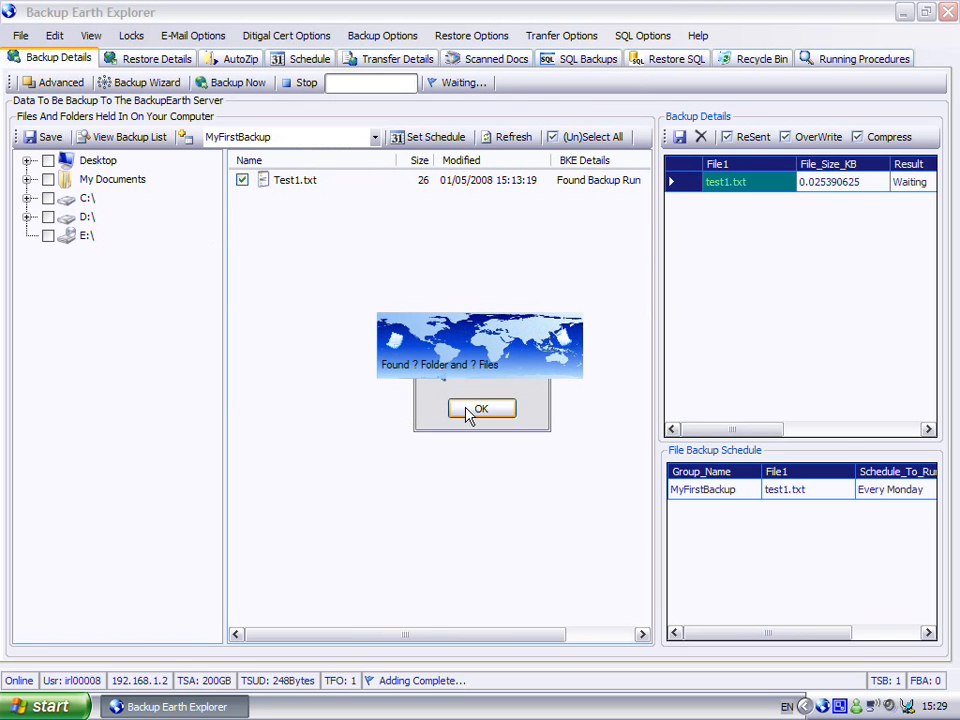
{"action": "left_click", "coordinate": [467, 414]}
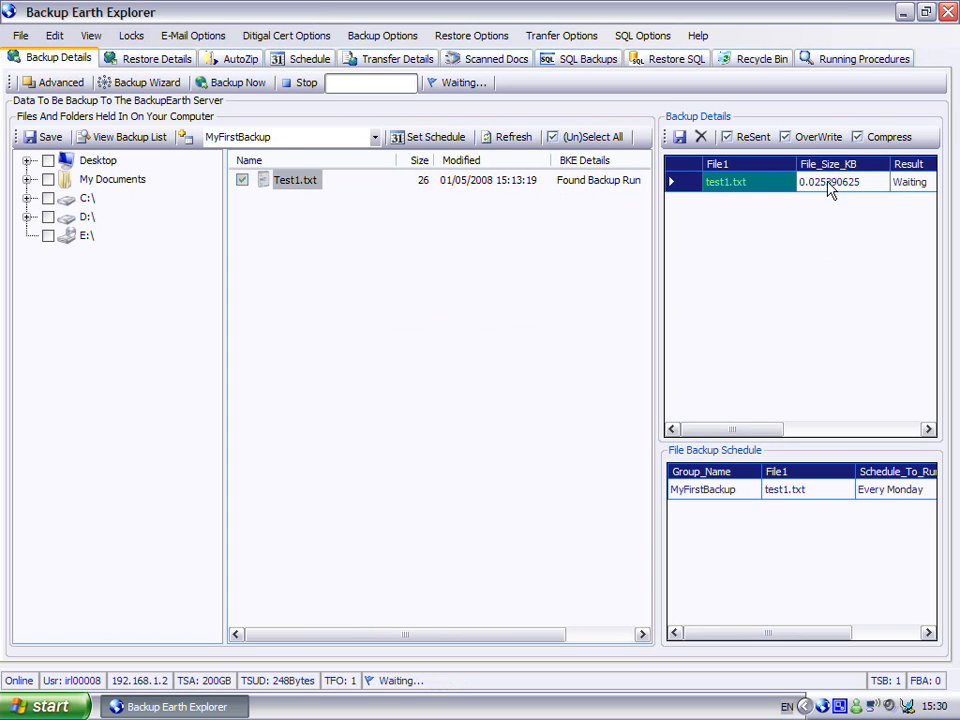
Review the backup details of test1.txt, including its result, resend, server file, overwrite and compress columns
{"action": "left_click_drag", "start_coordinate": [761, 434], "coordinate": [838, 437]}
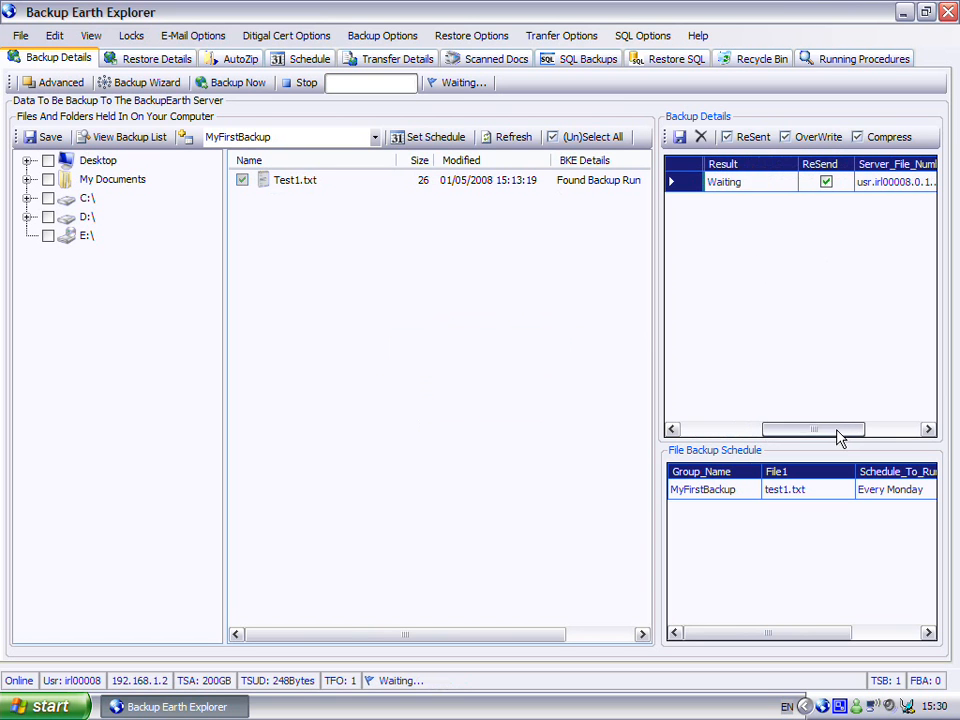
{"action": "left_click", "coordinate": [726, 182]}
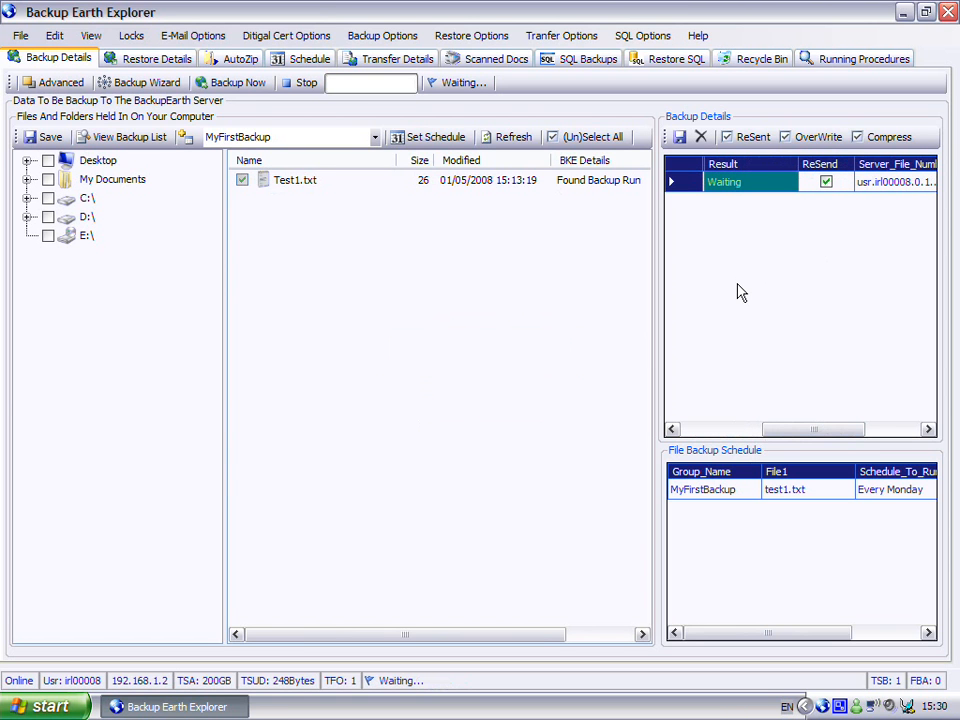
{"action": "left_click_drag", "start_coordinate": [820, 434], "coordinate": [886, 430]}
{"action": "left_click", "coordinate": [761, 182]}
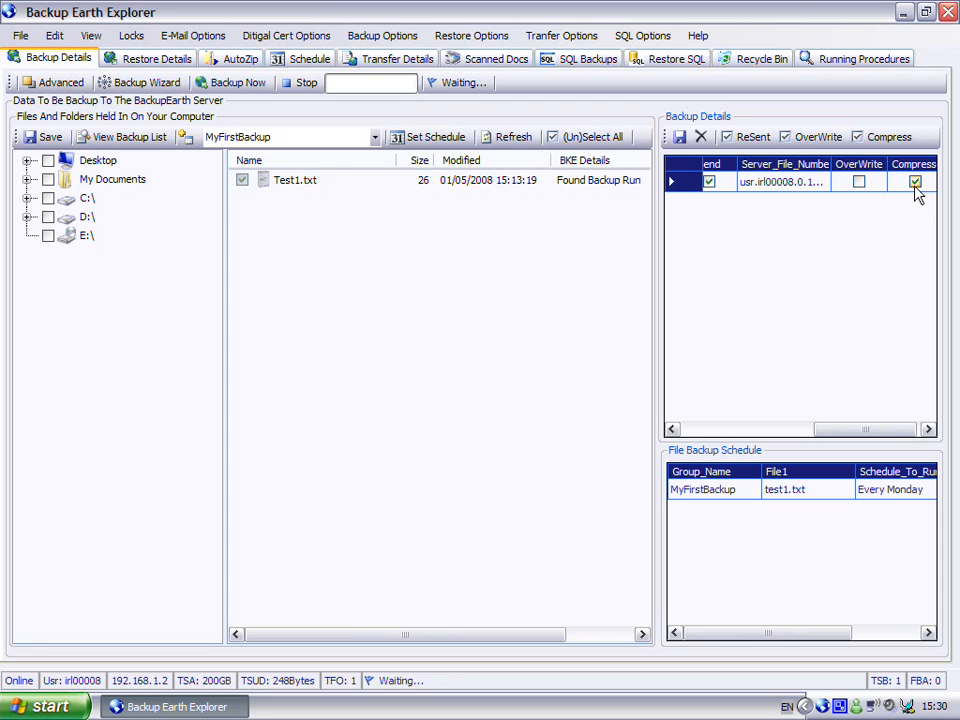
{"action": "left_click_drag", "start_coordinate": [897, 429], "coordinate": [739, 446]}
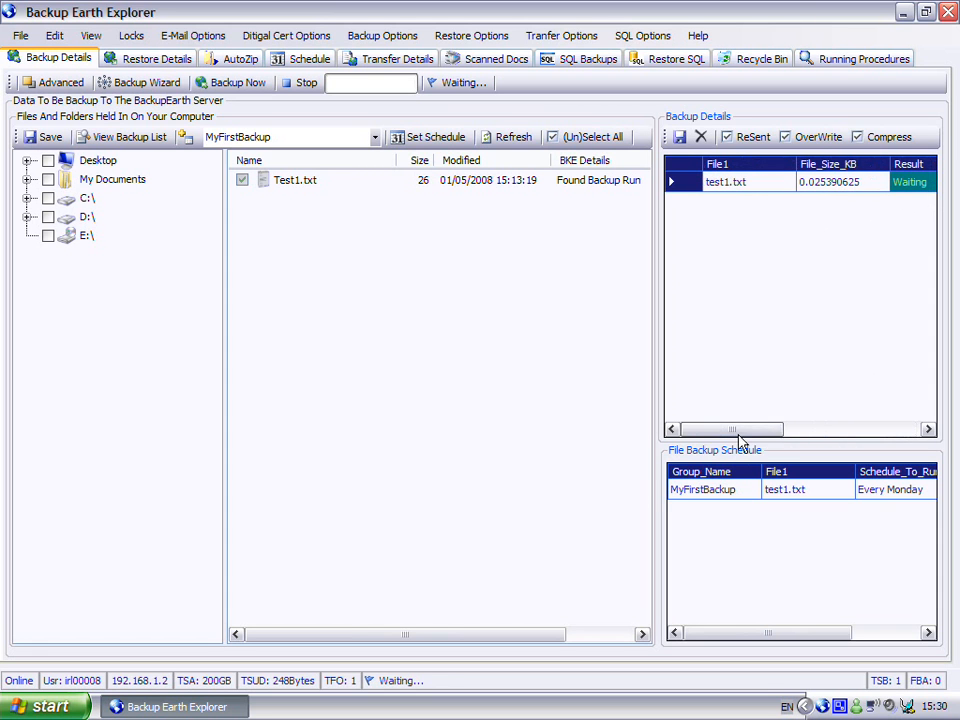
{"action": "left_click", "coordinate": [284, 182]}
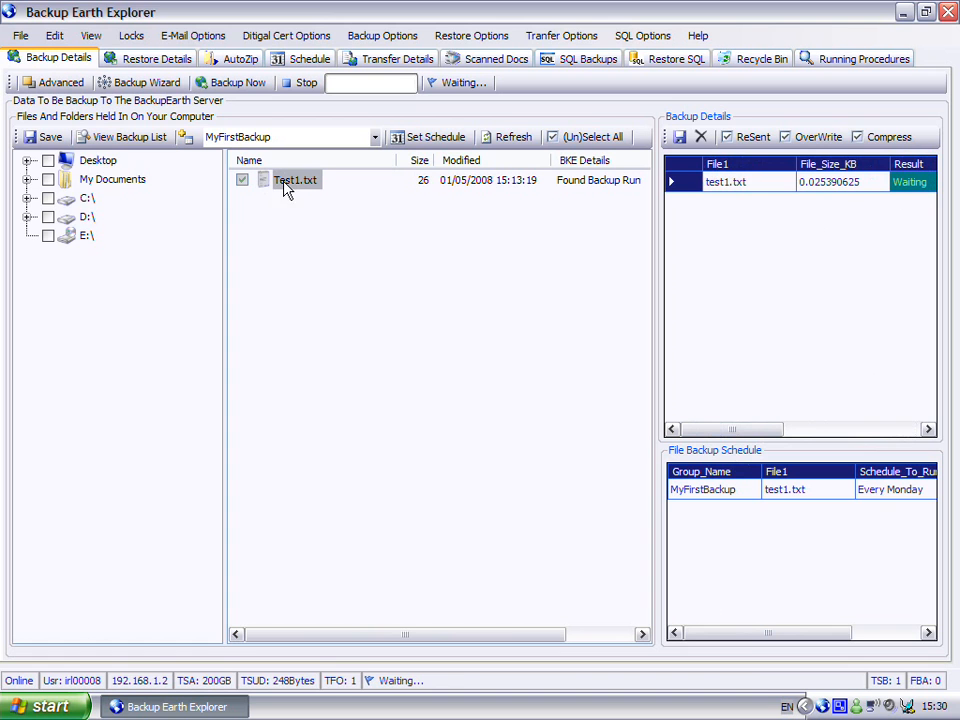
Examine the file backup schedule of test1.txt, checking its group name, scheduled day and backup time
{"action": "left_click", "coordinate": [700, 492]}
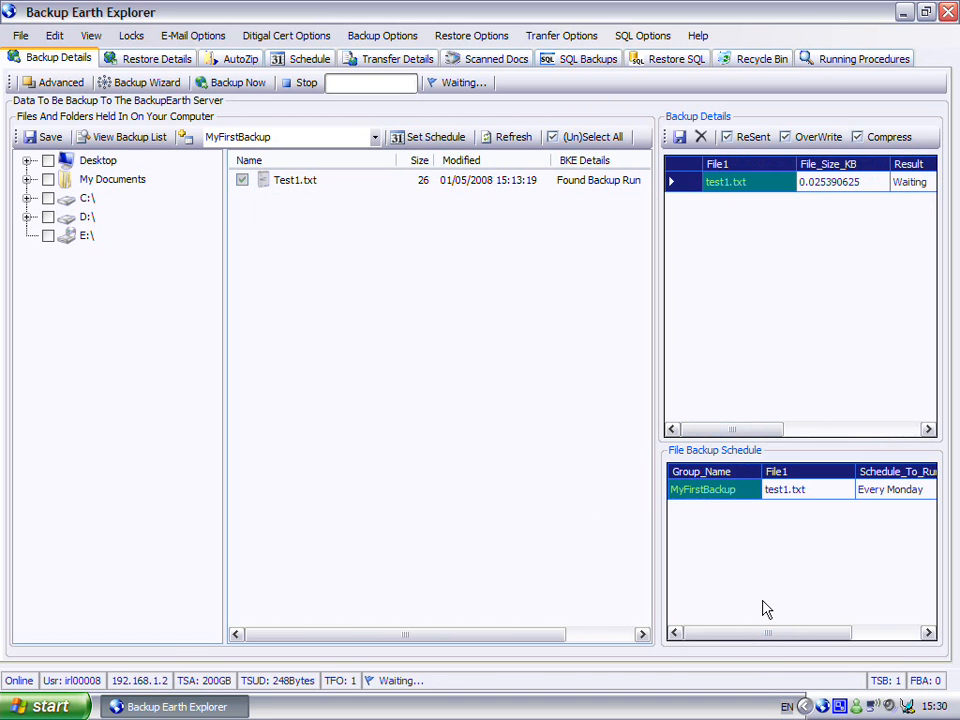
{"action": "left_click", "coordinate": [800, 497]}
{"action": "left_click_drag", "start_coordinate": [829, 636], "coordinate": [902, 636]}
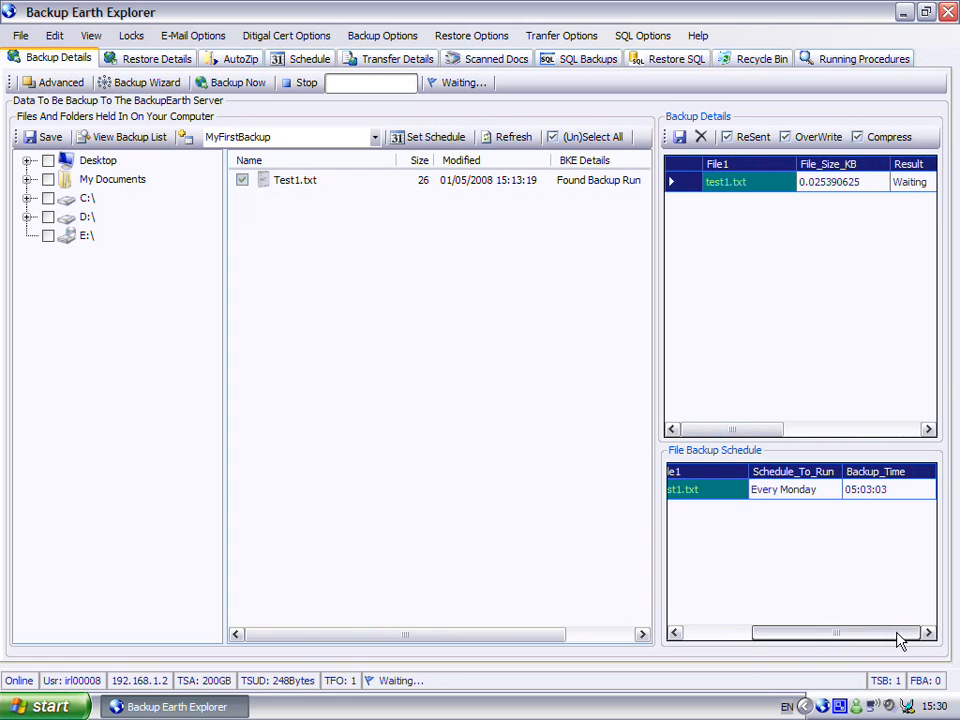
{"action": "left_click", "coordinate": [791, 495]}
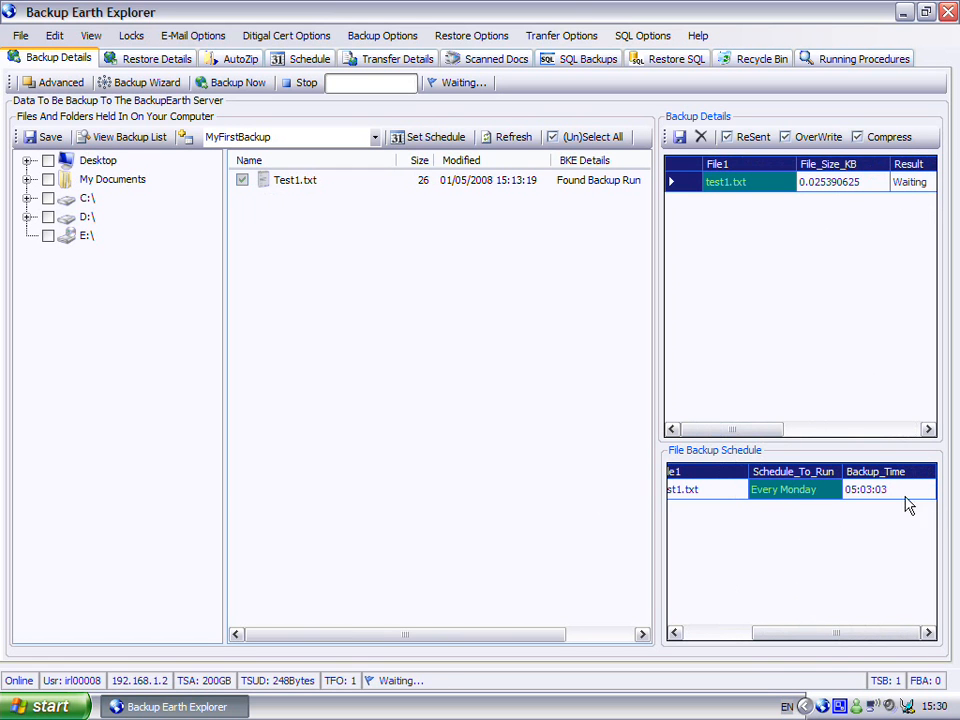
{"action": "left_click", "coordinate": [868, 499]}
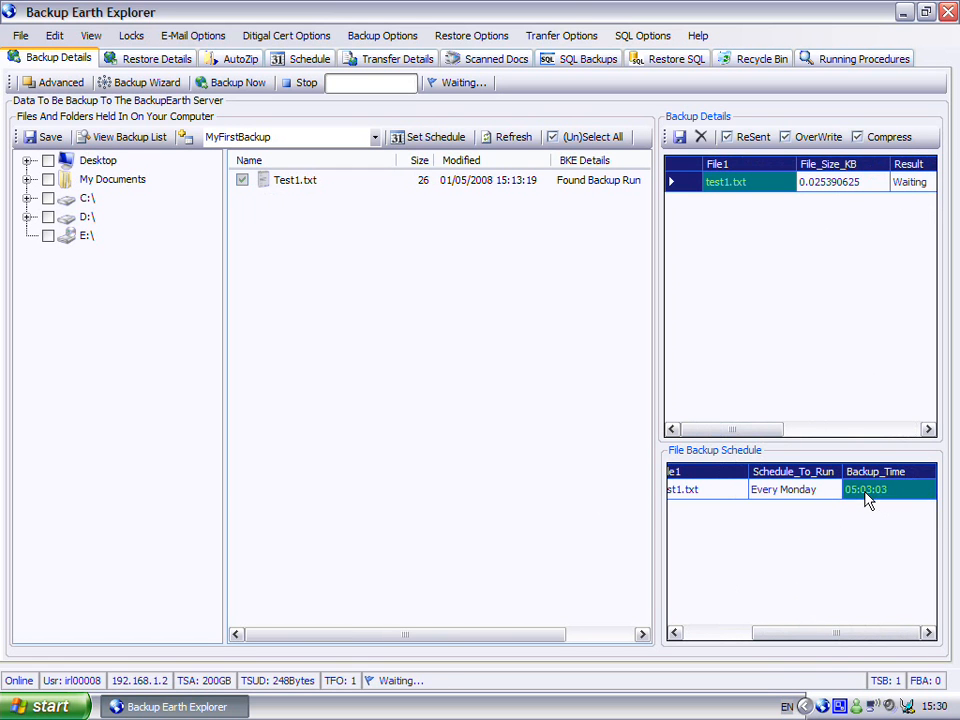
{"action": "left_click_drag", "start_coordinate": [883, 641], "coordinate": [767, 639]}
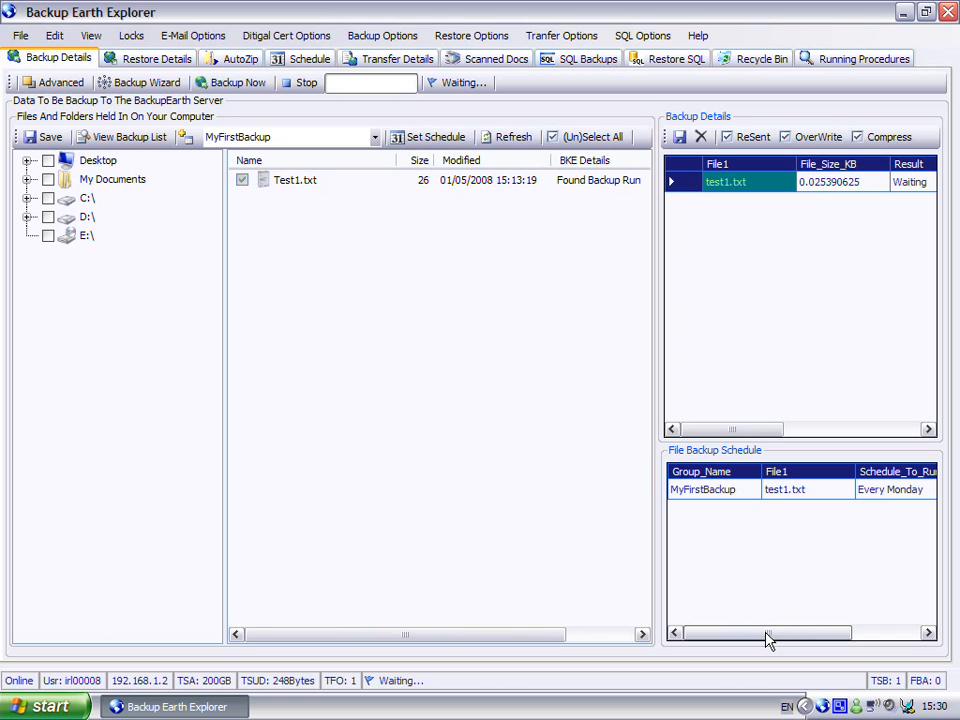
Bring up the Backup Earth tray program's options
{"action": "left_click", "coordinate": [823, 707]}
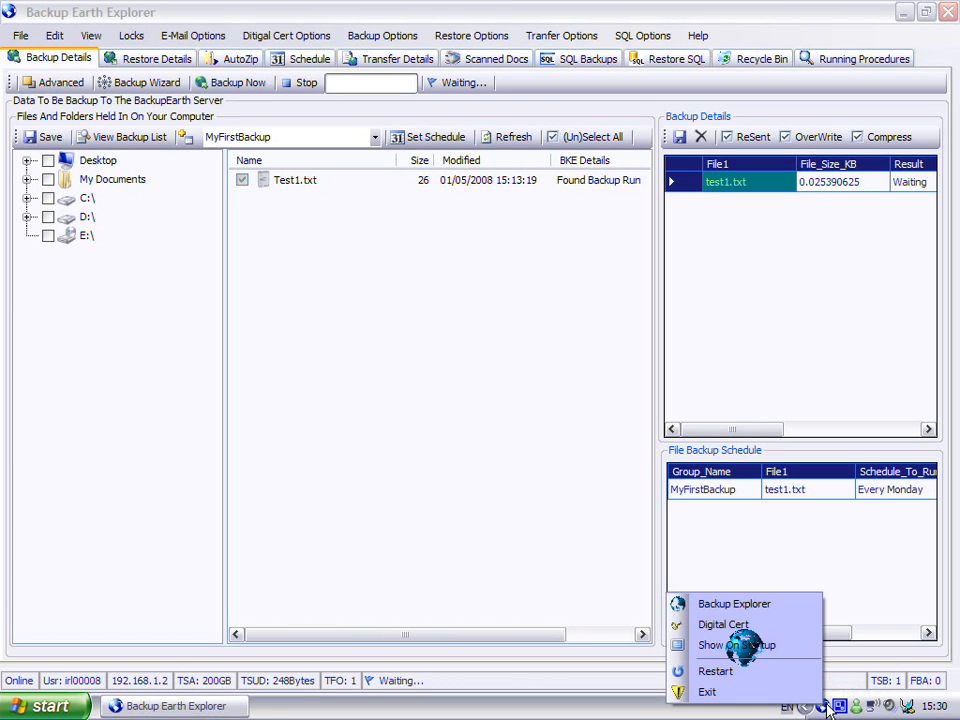